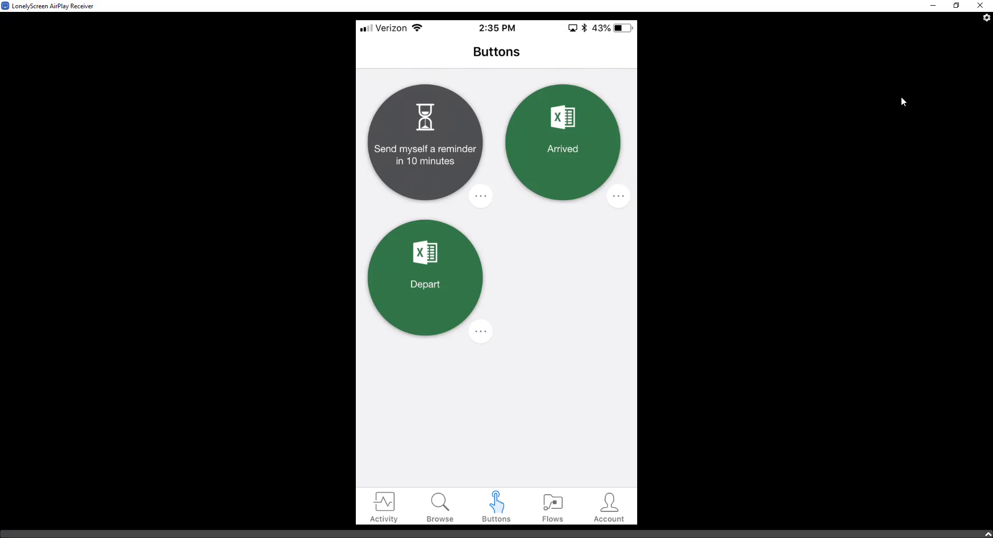
Switch to the Microsoft Flow site and open the most recent run of the Depart team flow
left_click(935, 7)
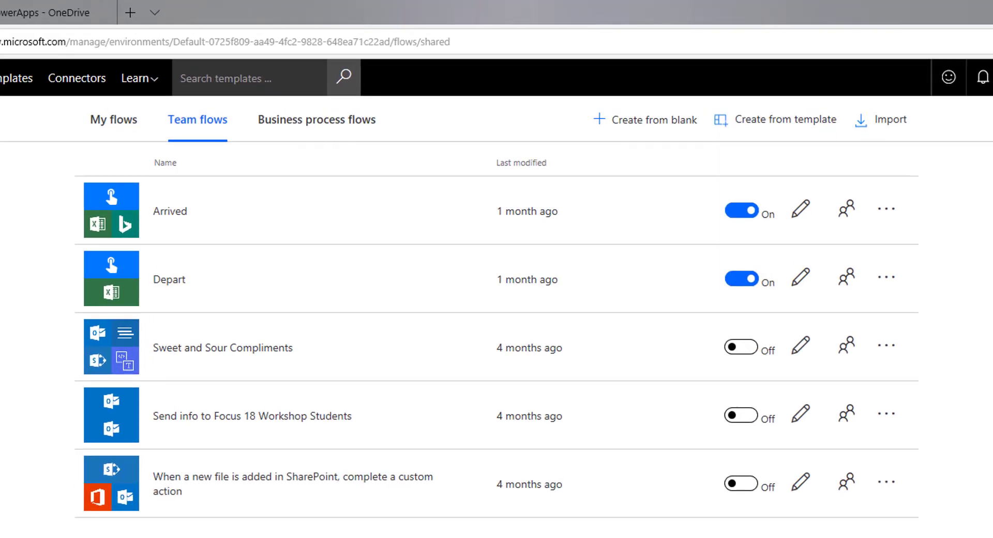
left_click(273, 276)
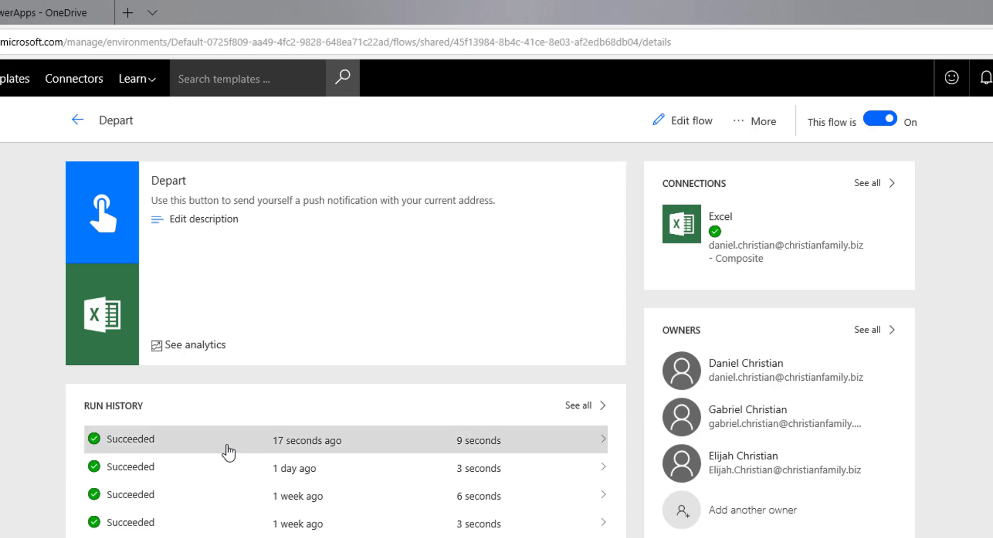
left_click(228, 451)
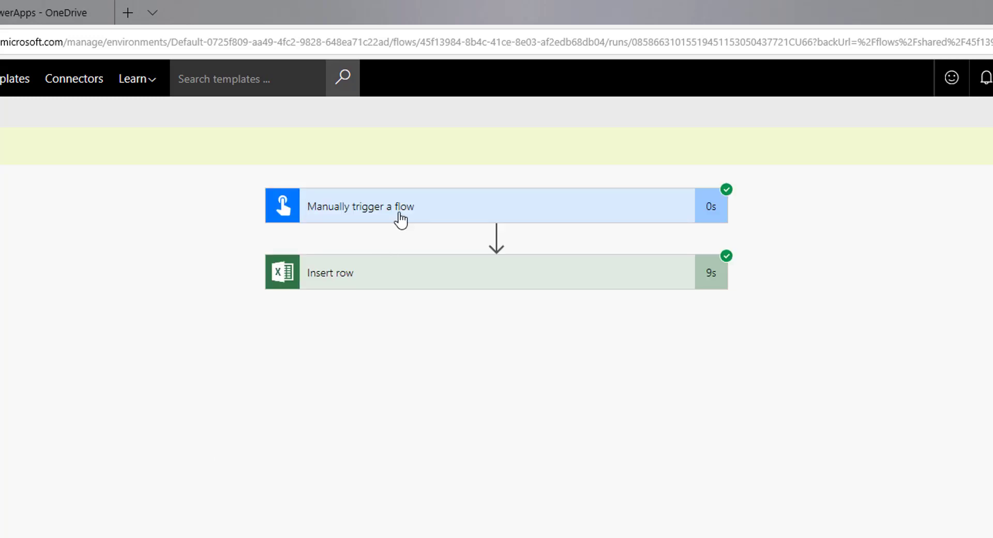
Examine the inputs of the Depart run's manual trigger and its Insert row action
left_click(401, 220)
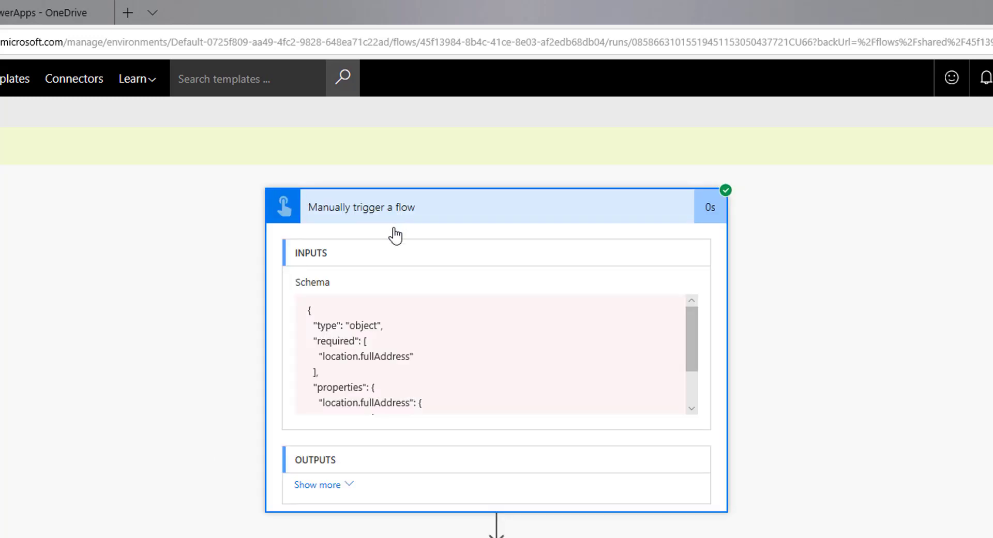
left_click_drag(394, 232, 198, 431)
left_click(201, 426)
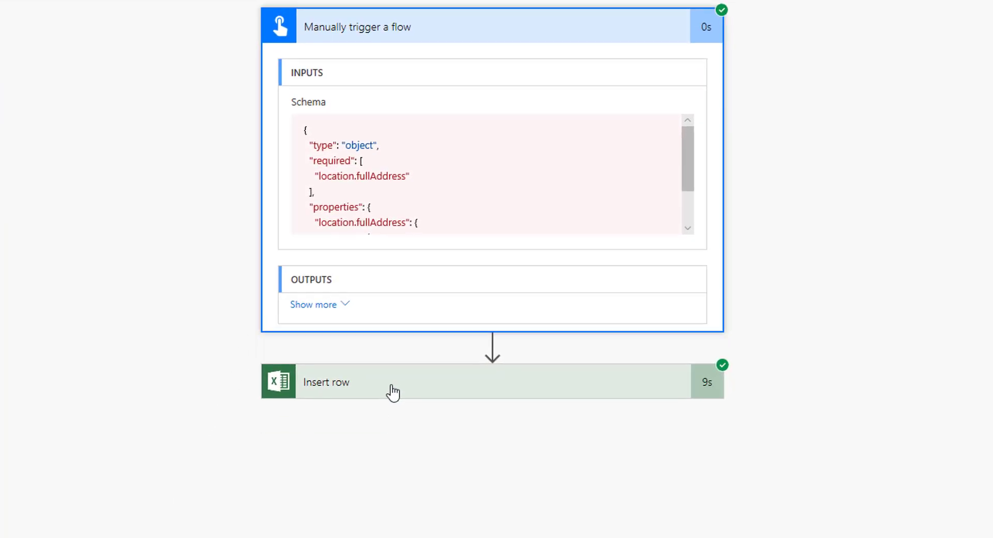
left_click(391, 308)
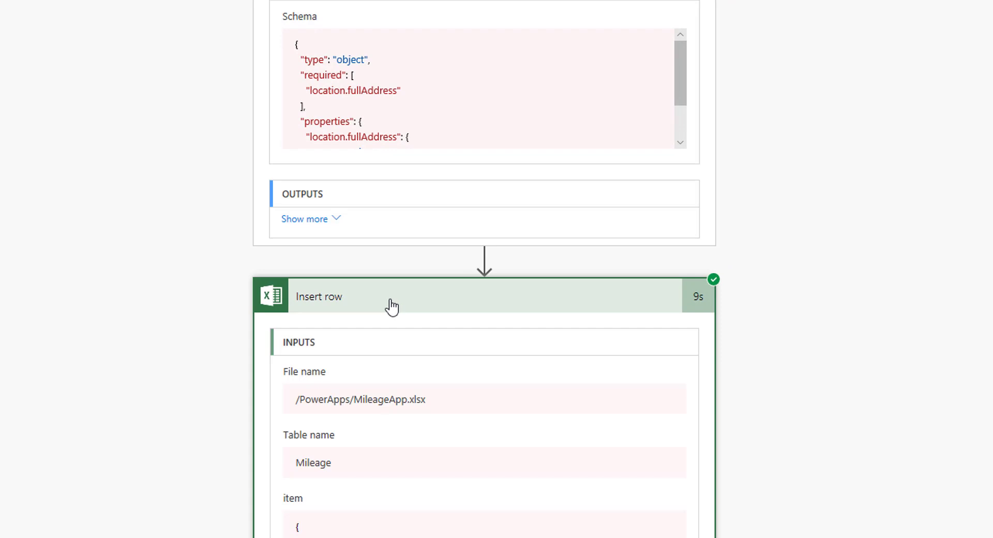
left_click(391, 308)
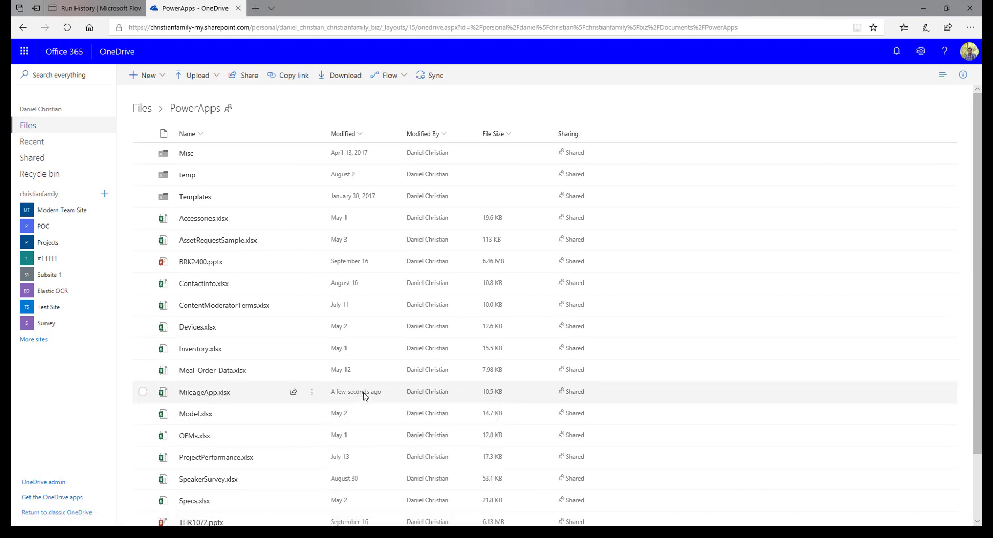
Open MileageApp.xlsx from the PowerApps folder in OneDrive, review the row for the departure, and close the workbook
left_click(211, 393)
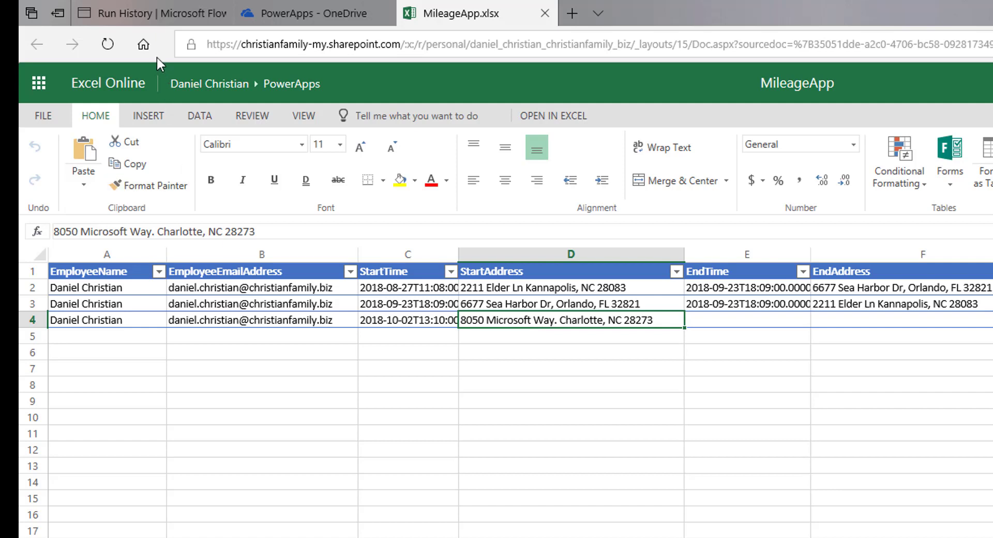
left_click(546, 13)
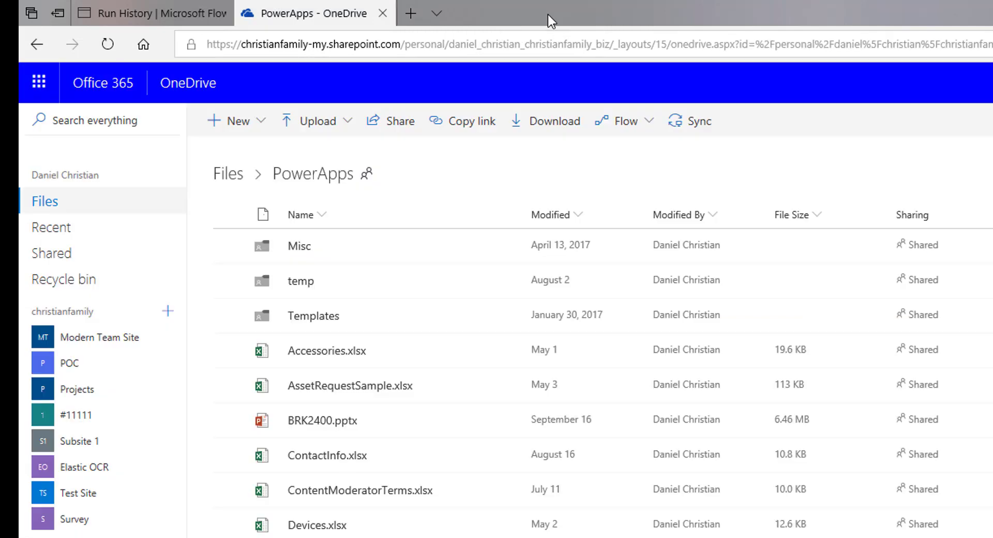
Return to the Depart run history and switch to LonelyScreen AirPlay Receiver to view the phone's flow buttons
left_click(126, 7)
mouse_move(444, 537)
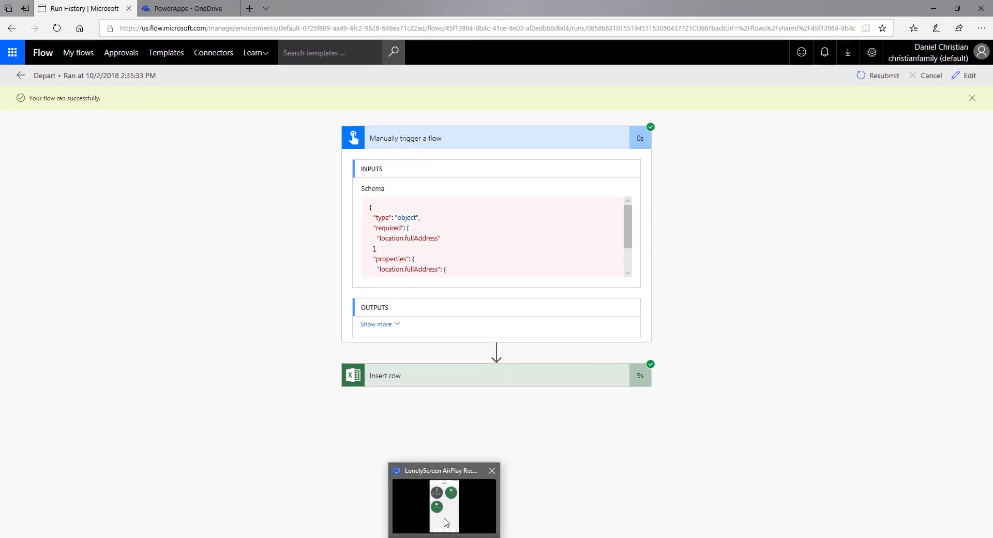
left_click(444, 537)
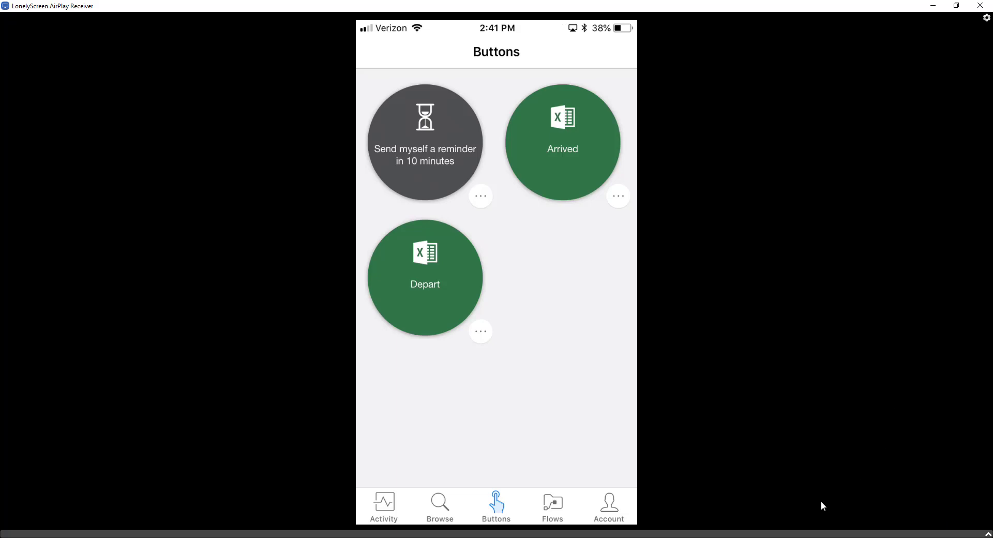
Switch back to Microsoft Flow and open the most recent run of the Arrived team flow
key("alt+Tab")
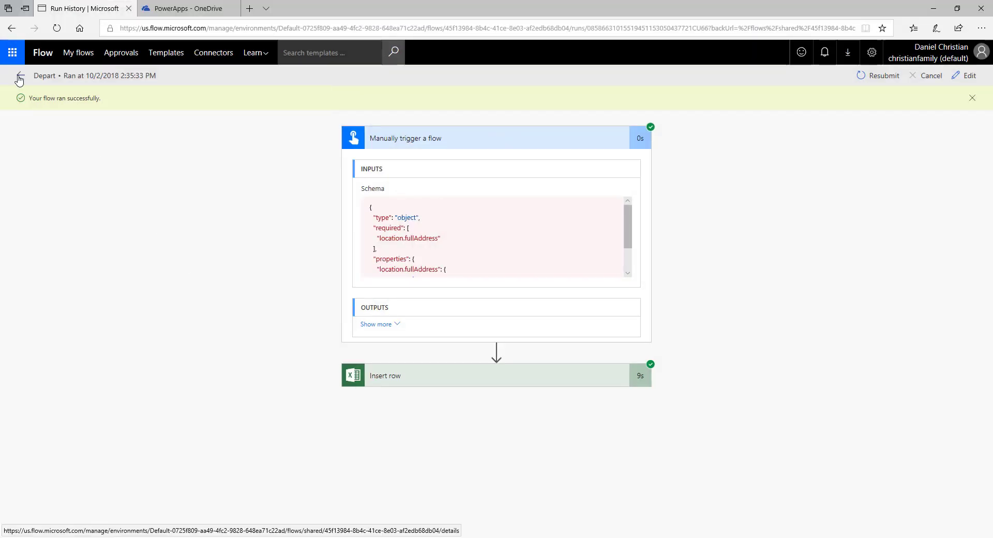
left_click(20, 77)
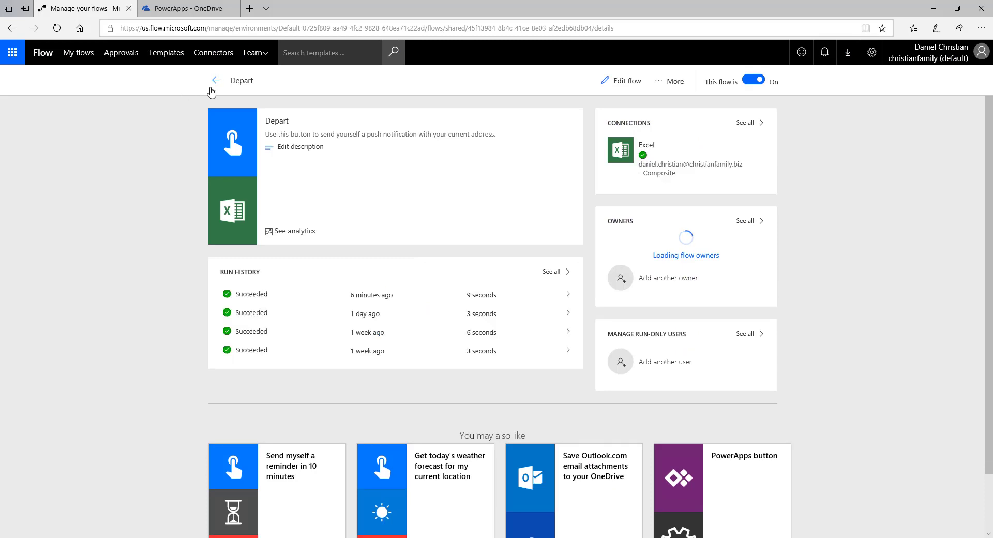
left_click(214, 81)
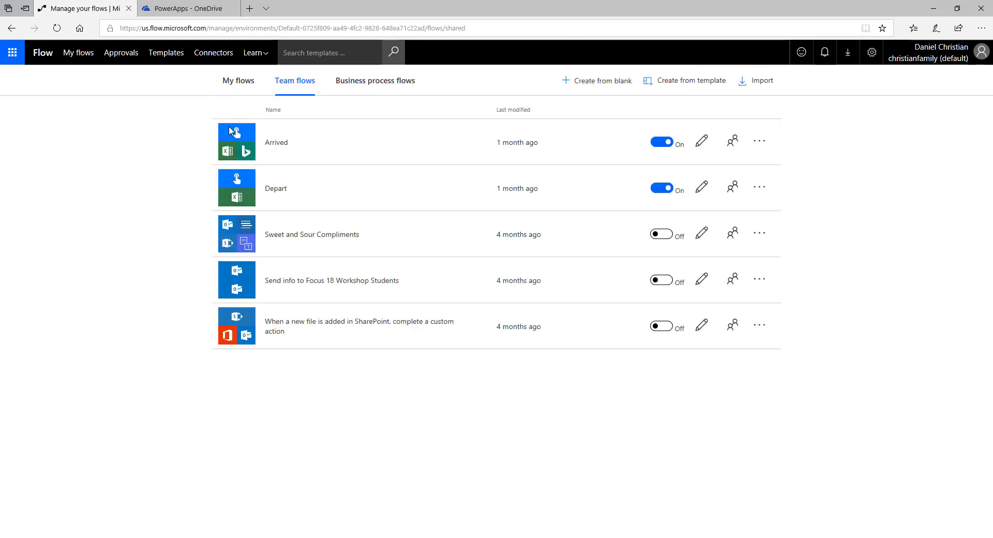
left_click(317, 154)
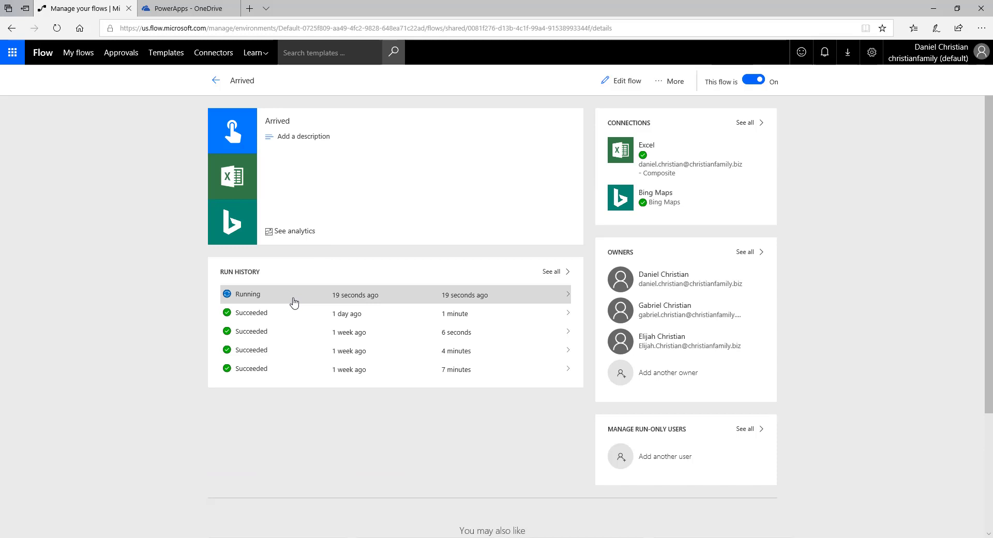
left_click(295, 302)
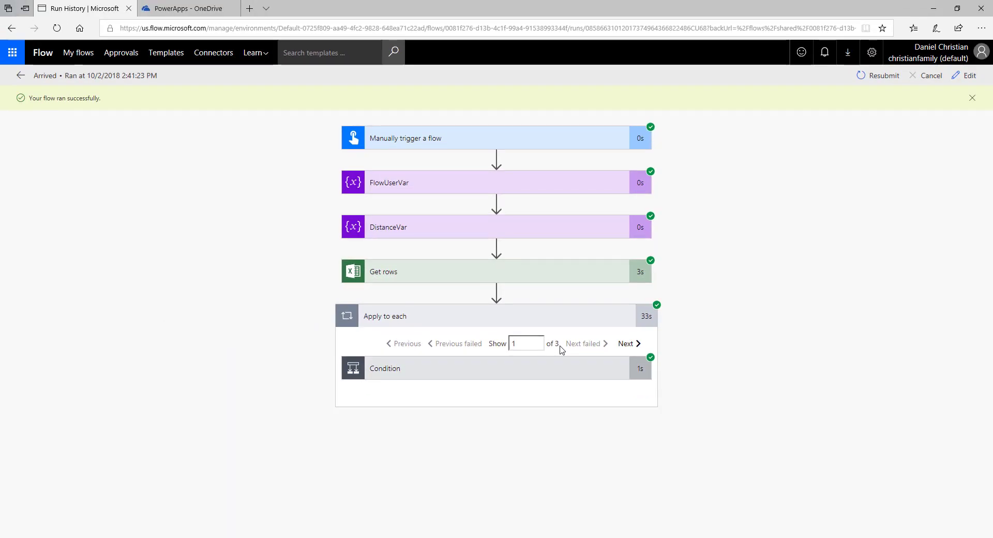
Open MileageApp.xlsx from OneDrive and review the end time, end address and total miles in the departure row
key("ctrl+Tab")
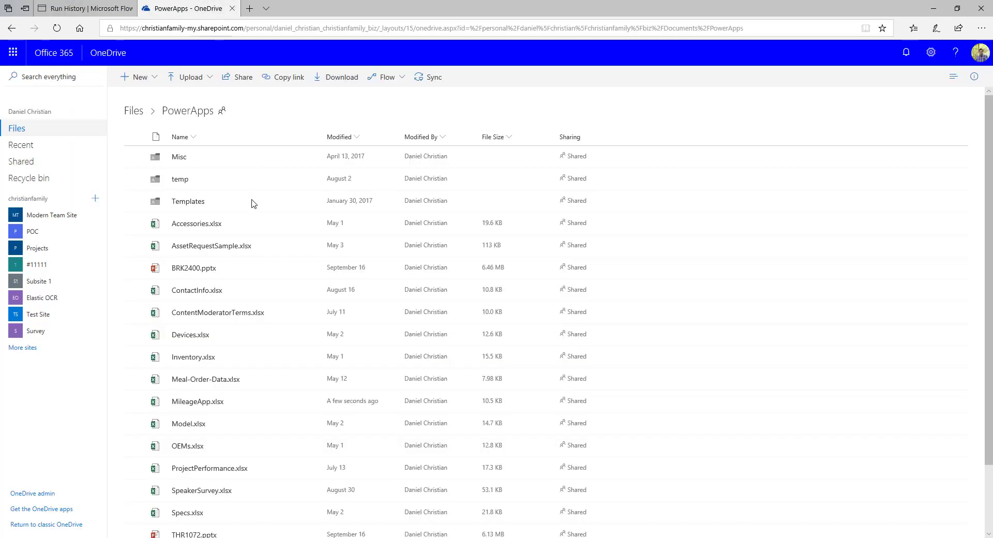
left_click(214, 407)
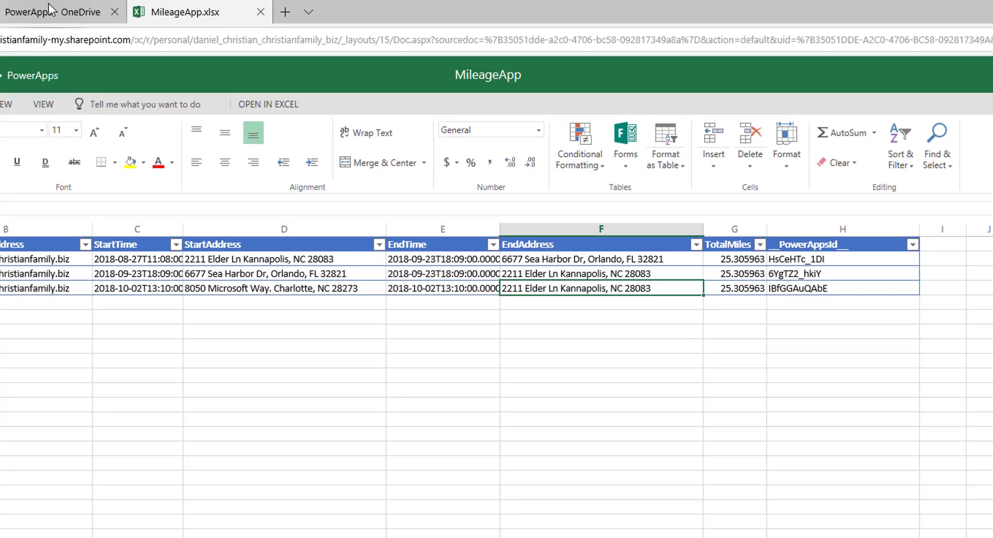
left_click(21, 10)
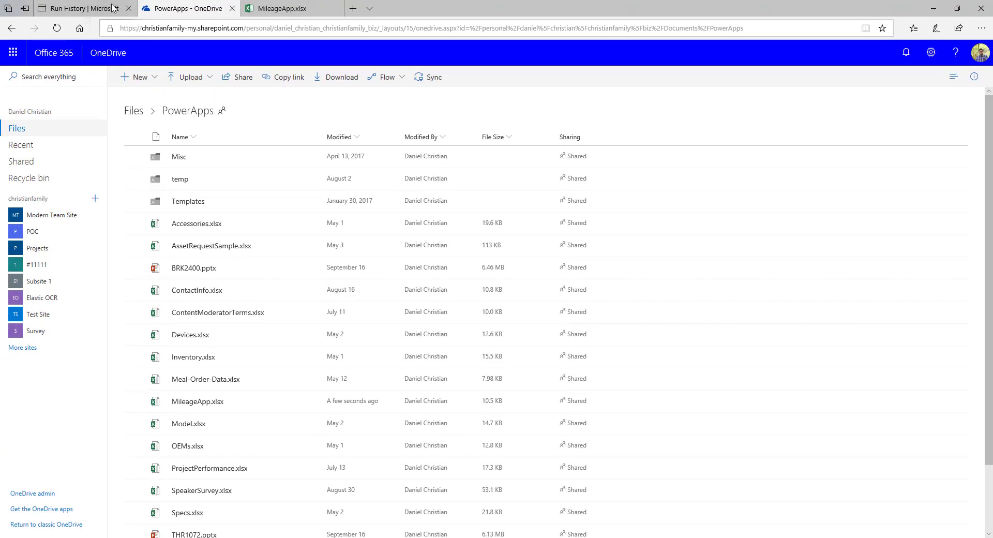
Return from the run history to the Arrived flow's details and open the flow for editing
left_click(96, 8)
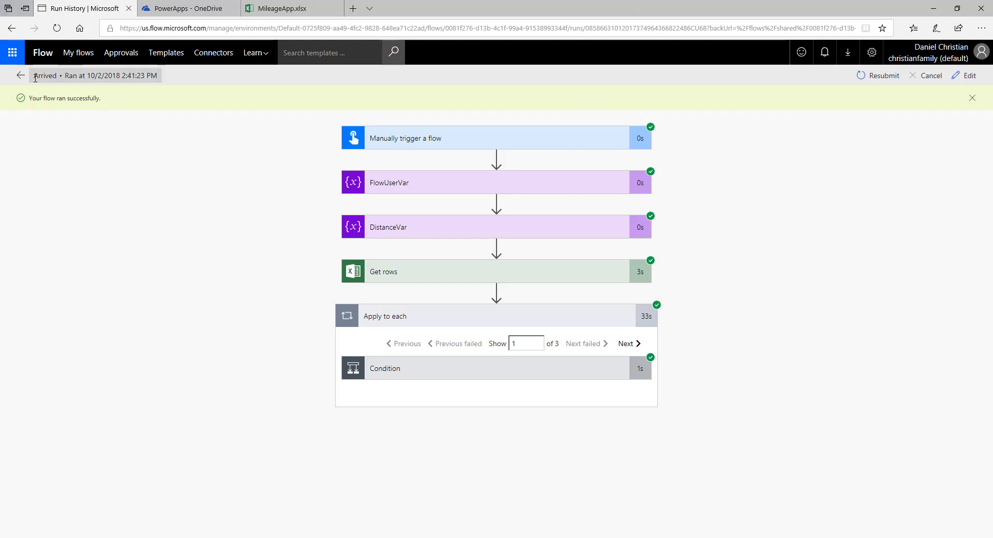
left_click(18, 76)
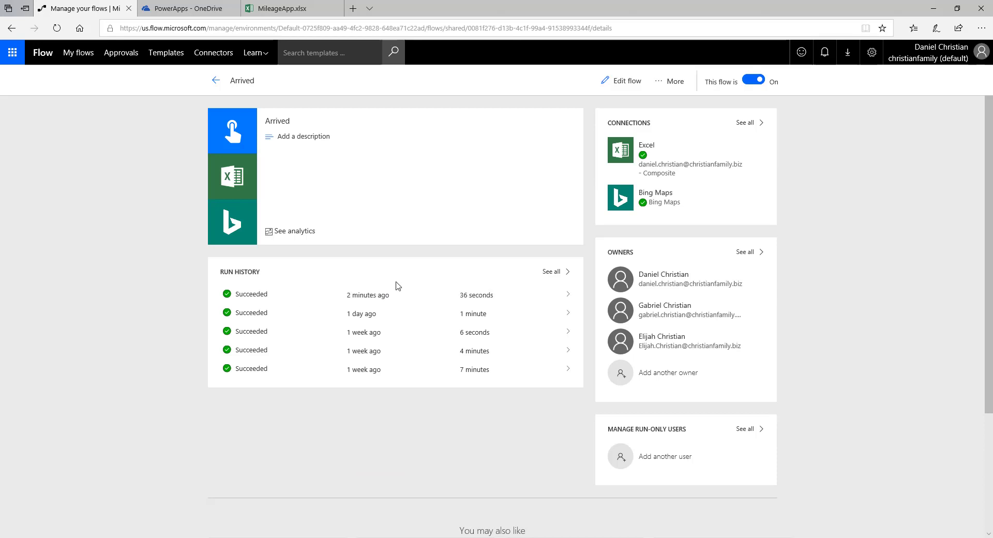
left_click(636, 81)
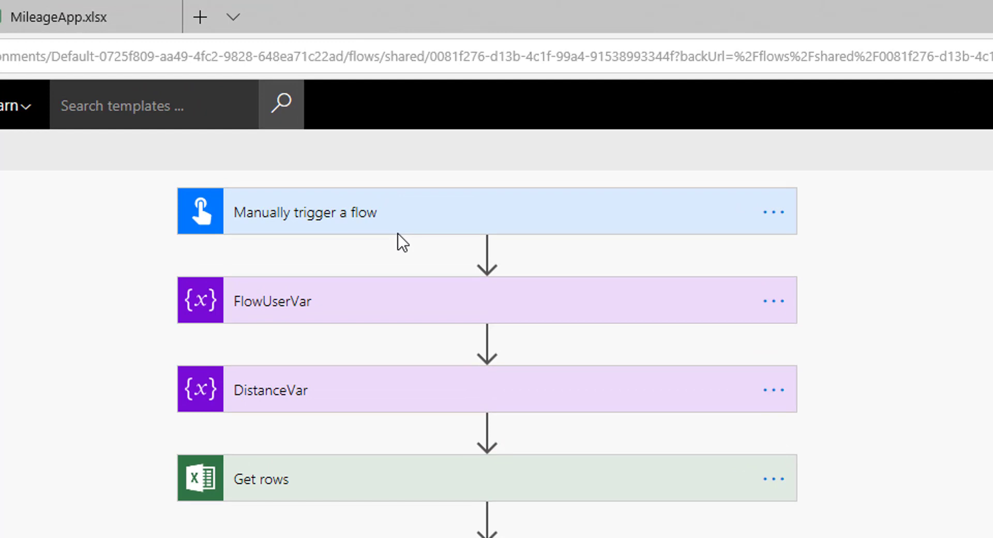
Expand the FlowUserVar, DistanceVar and Get rows actions to review their settings
left_click(393, 305)
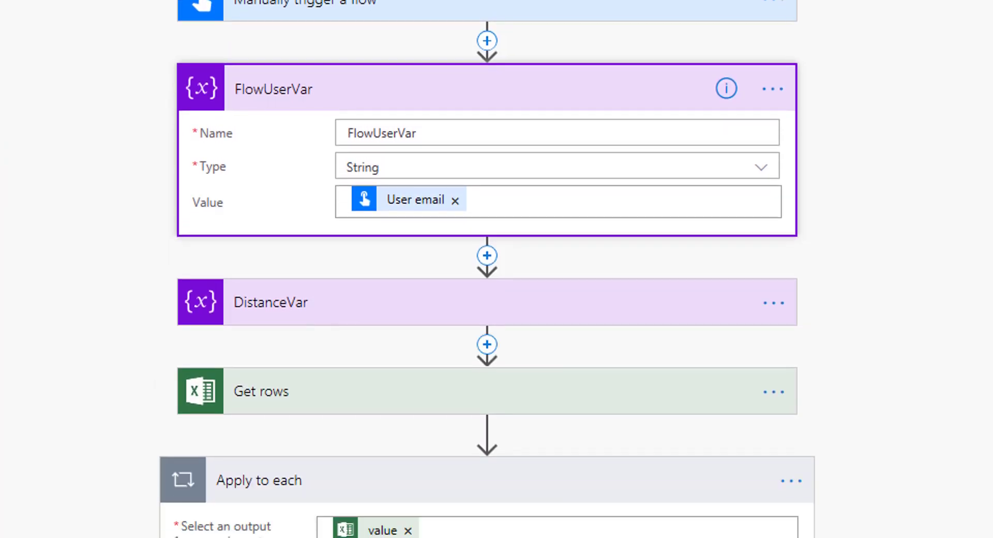
left_click(362, 519)
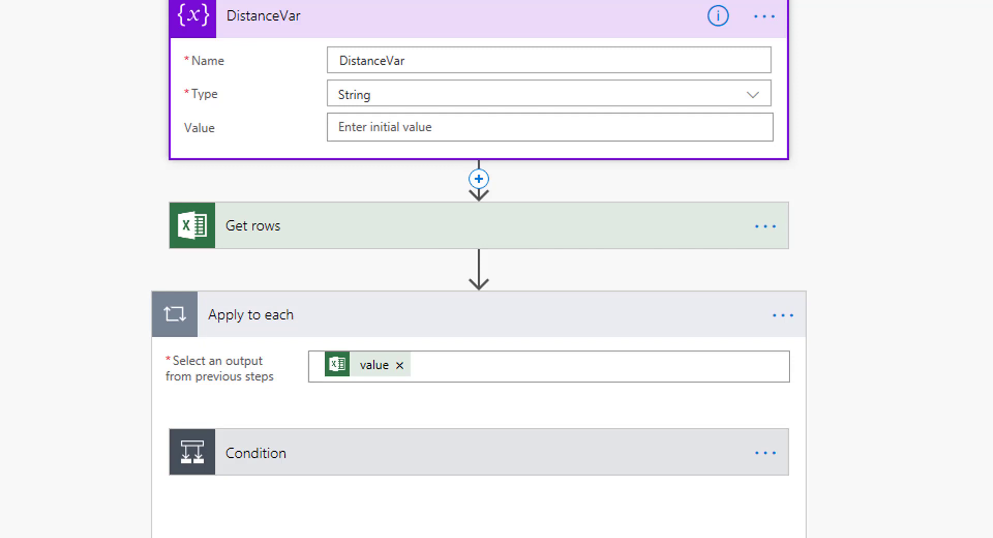
left_click(322, 230)
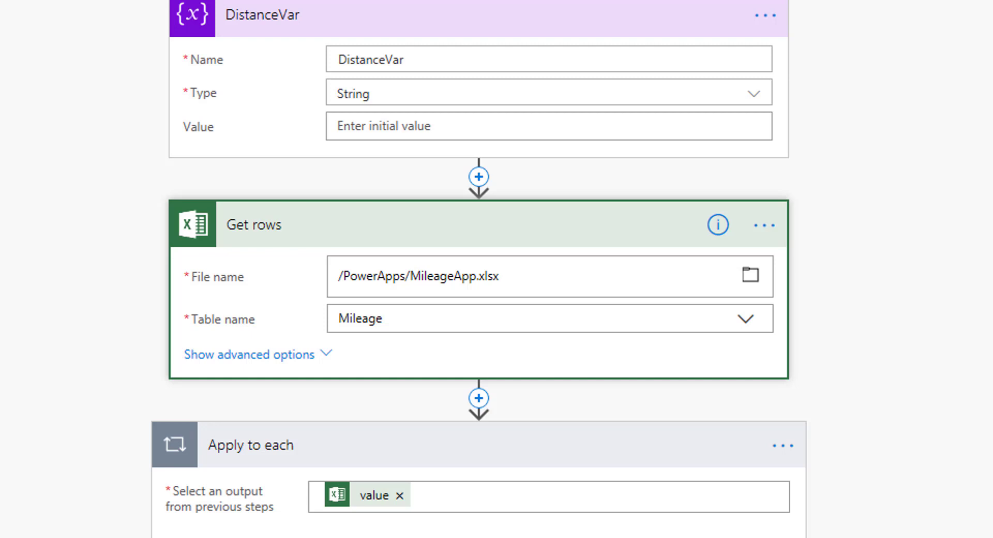
Expand Condition inside Apply to each and the nested Condition 2 in its If yes branch to review their comparisons
scroll(470, 477, "down", 3)
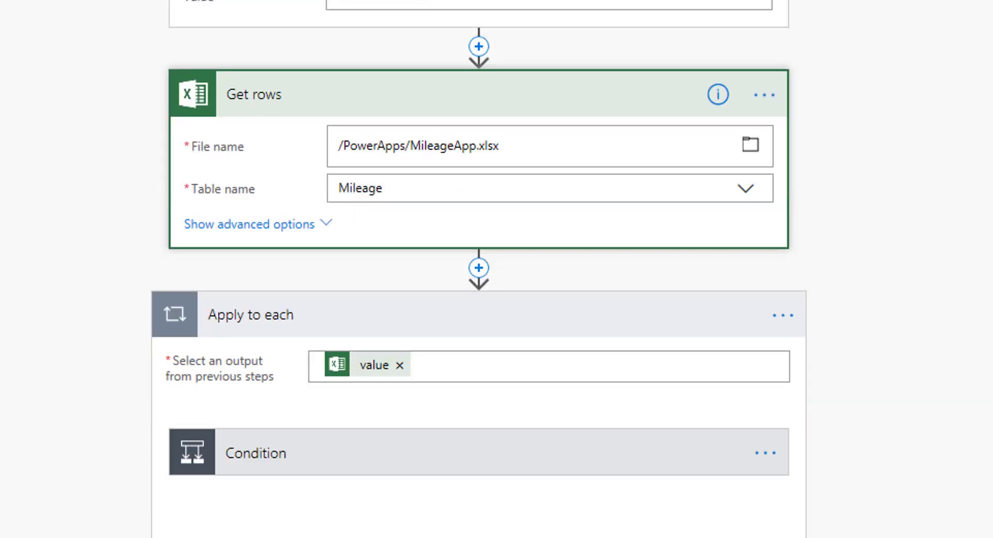
left_click(388, 460)
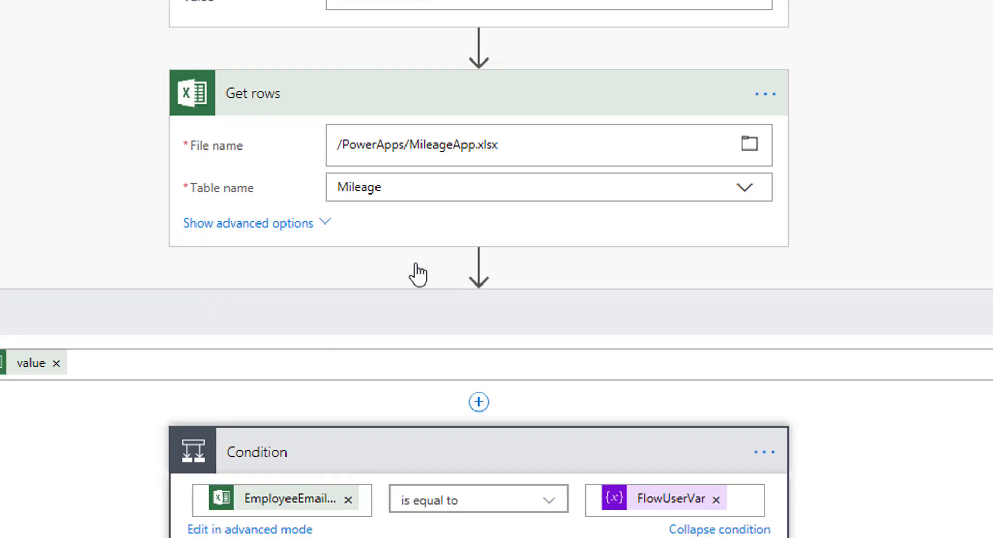
scroll(497, 269, "down", 4)
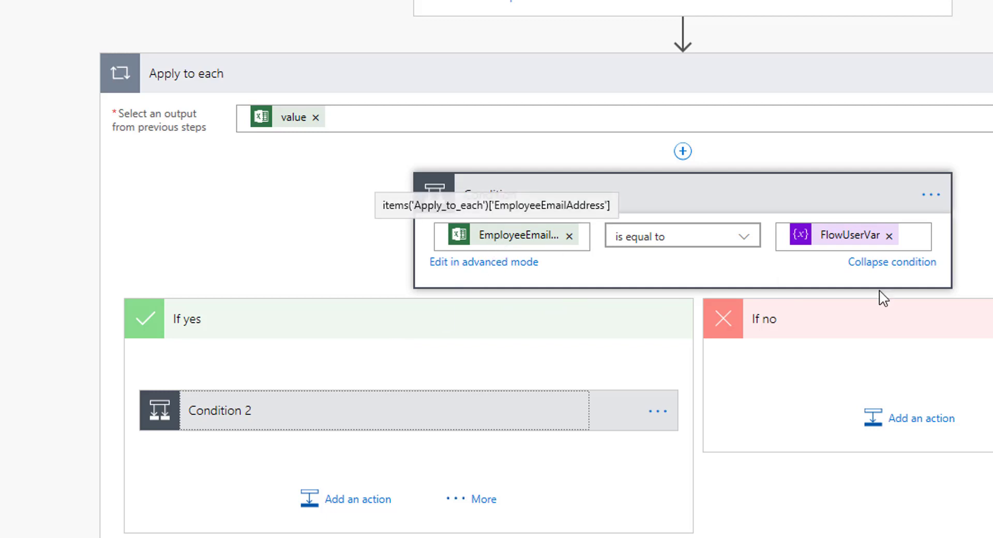
scroll(195, 395, "down", 2)
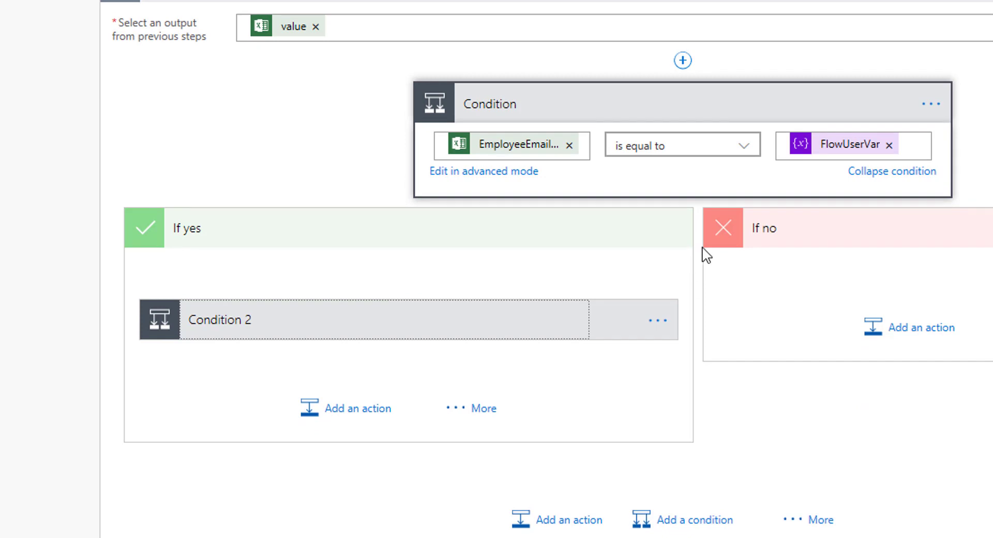
left_click(467, 321)
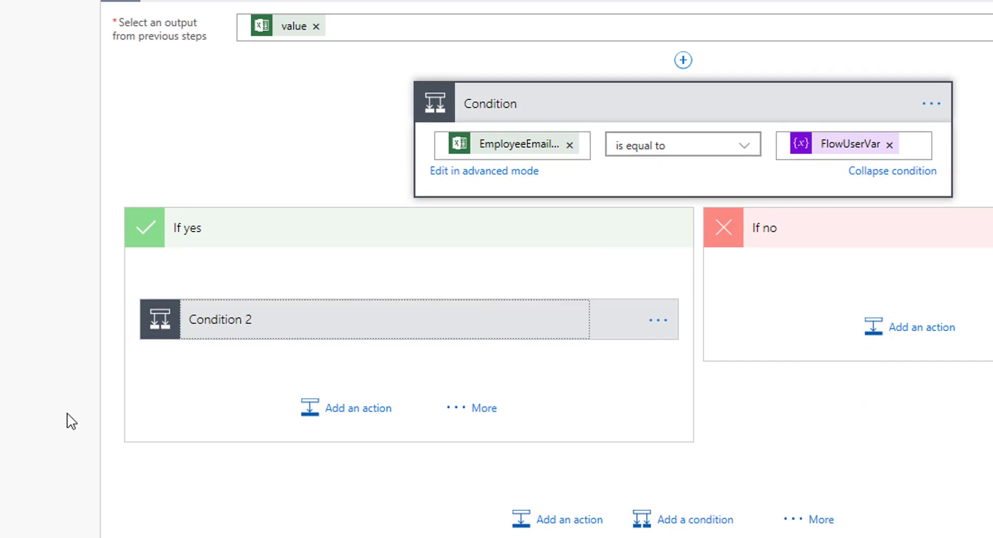
scroll(177, 289, "down", 2)
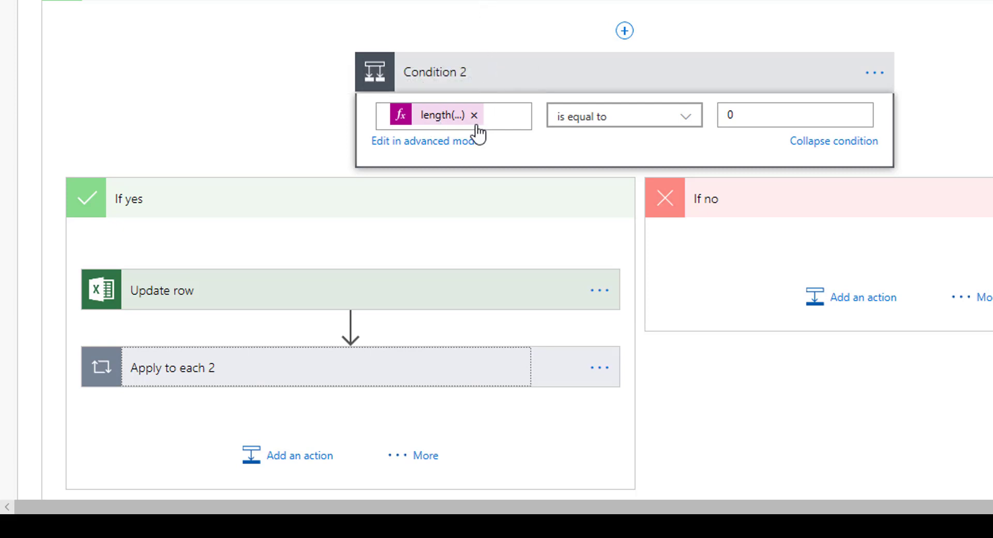
Expand Update row and Apply to each 2 in Condition 2's If yes branch to review the fields and nested actions
scroll(505, 235, "down", 2)
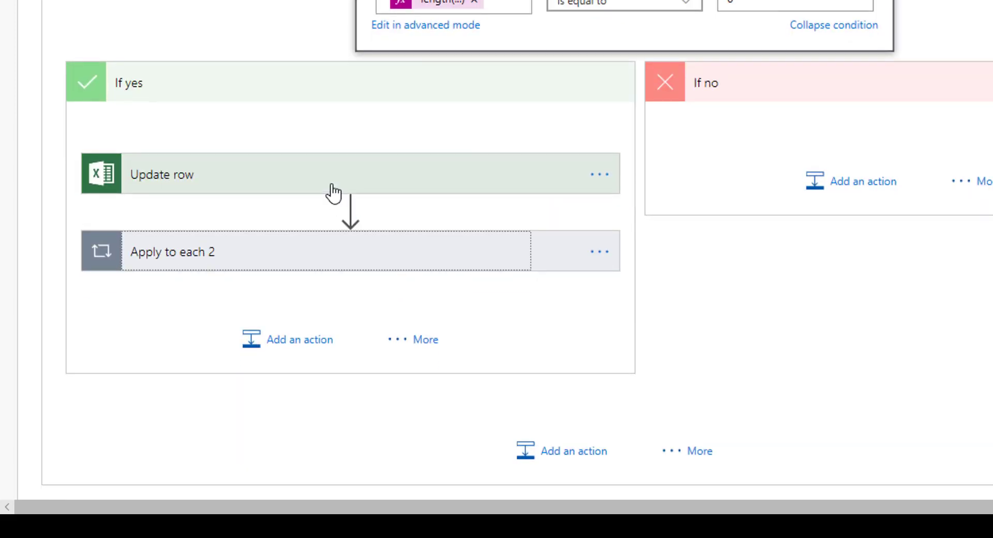
left_click(334, 190)
scroll(354, 302, "down", 2)
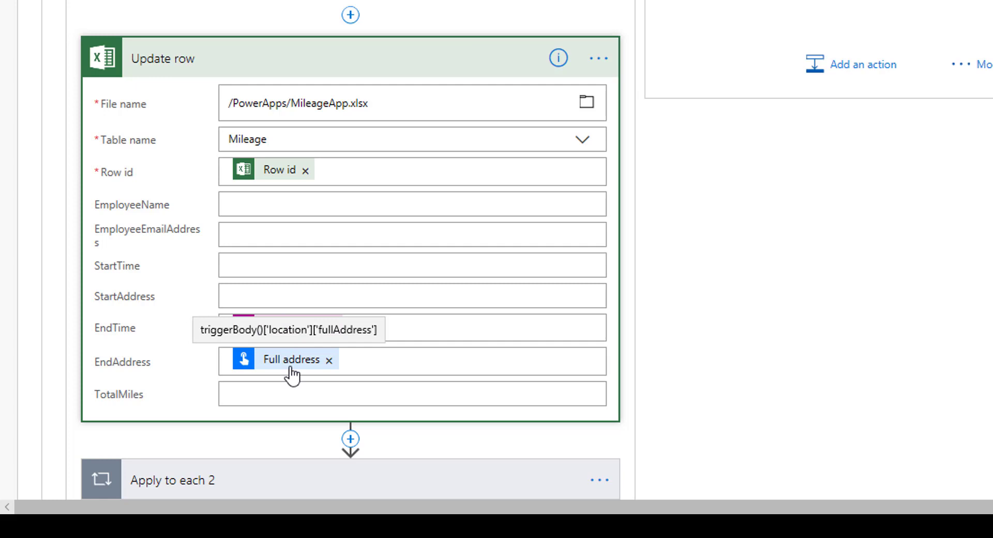
scroll(233, 396, "down", 2)
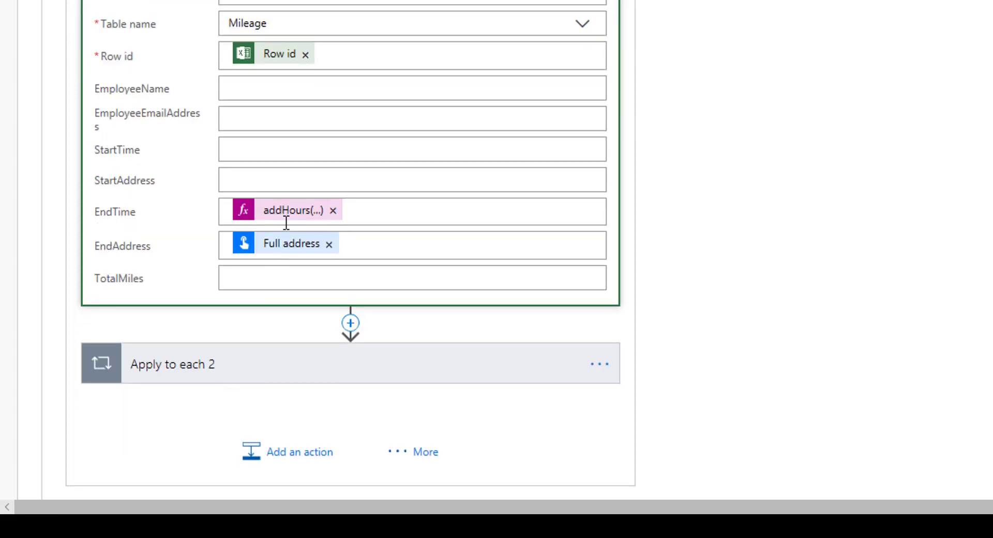
left_click(274, 372)
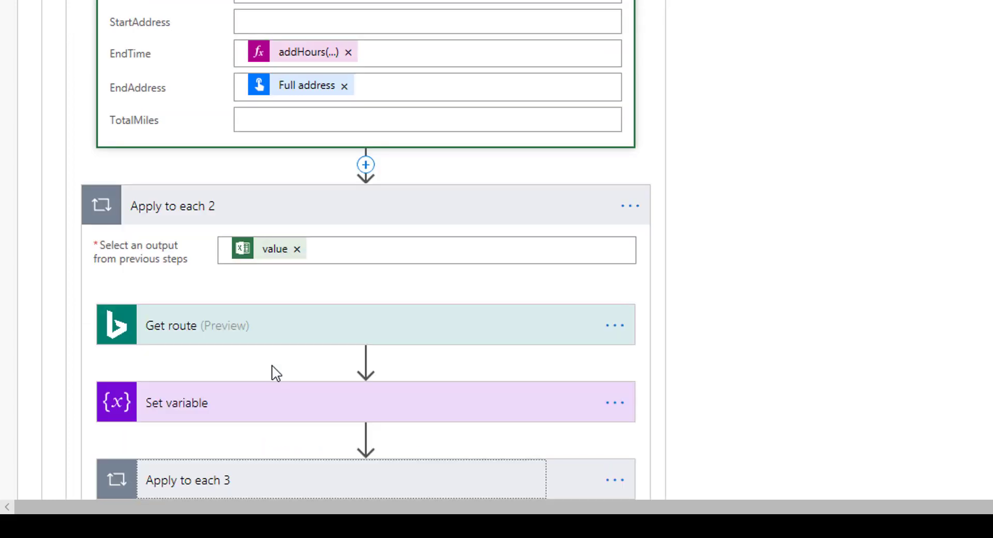
Expand the Get route action inside Apply to each 2 and review its waypoints, distance unit and travel mode
scroll(274, 372, "down", 2)
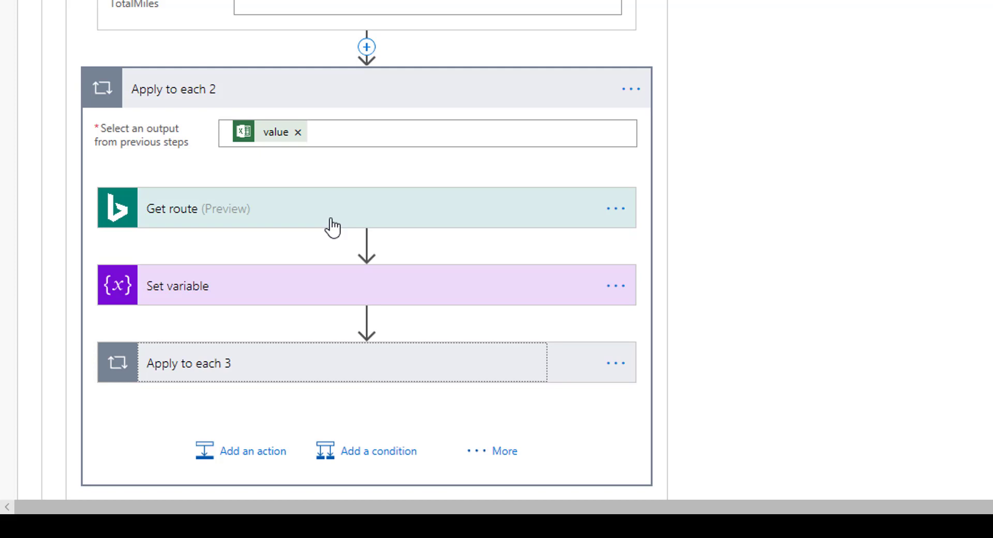
scroll(332, 227, "up", 3)
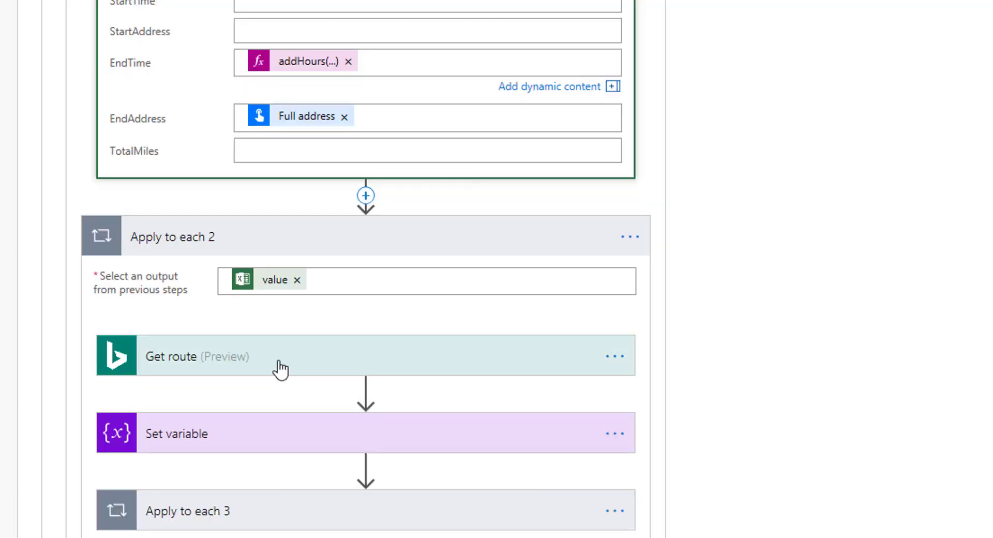
left_click(280, 370)
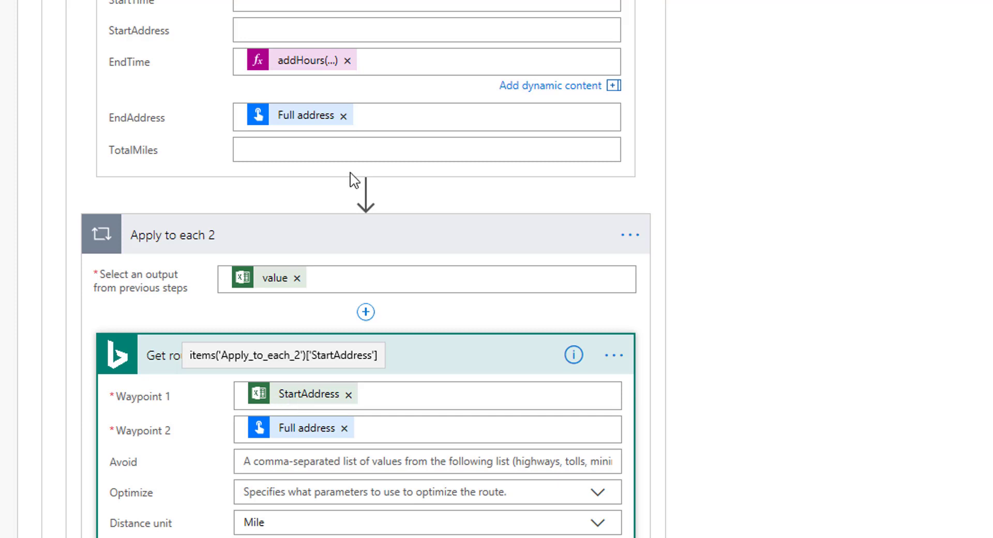
scroll(350, 182, "up", 5)
scroll(327, 402, "down", 5)
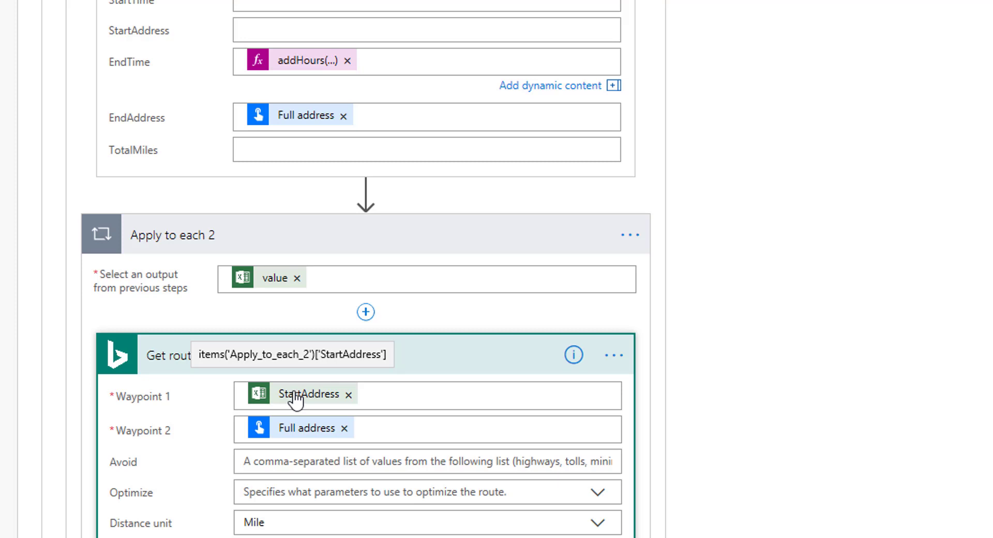
scroll(297, 395, "down", 2)
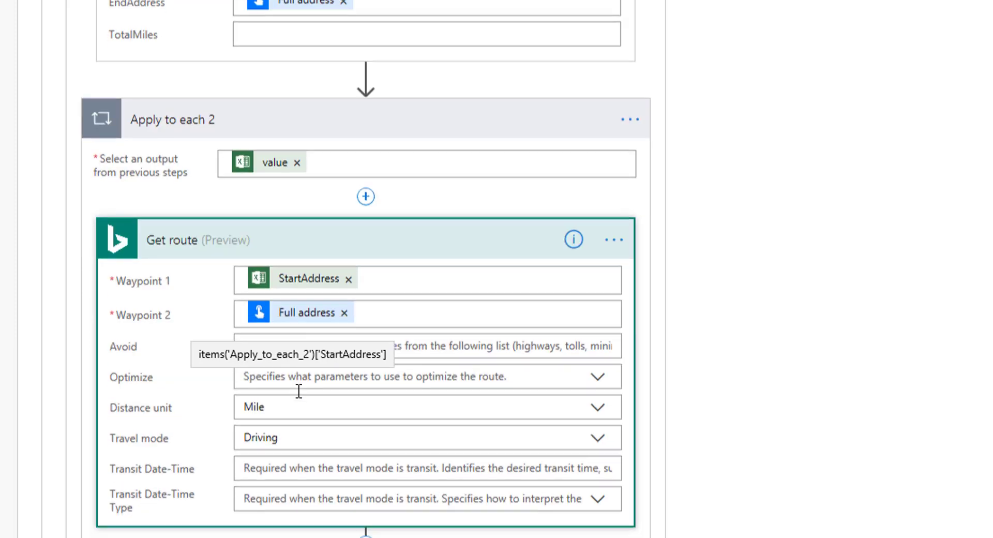
mouse_move(316, 326)
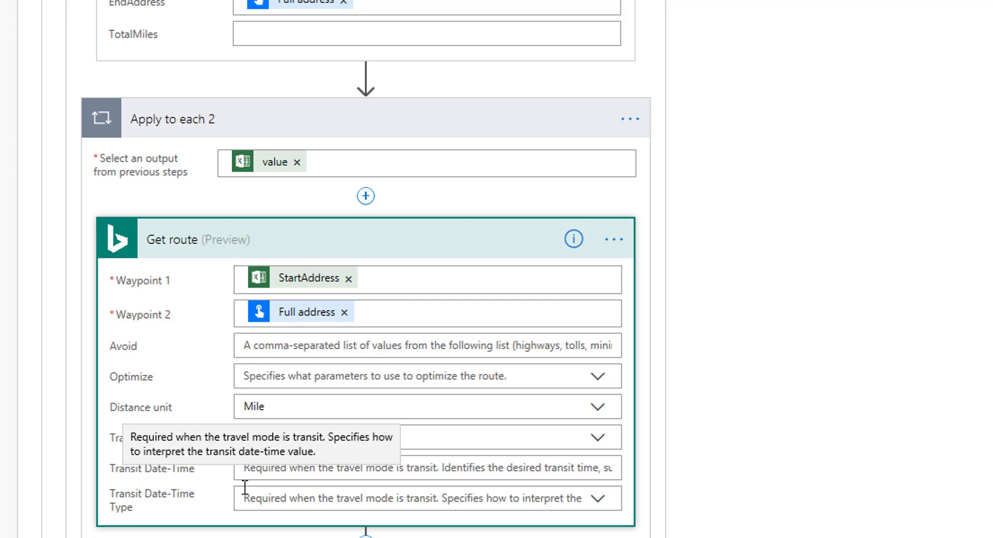
scroll(264, 488, "down", 2)
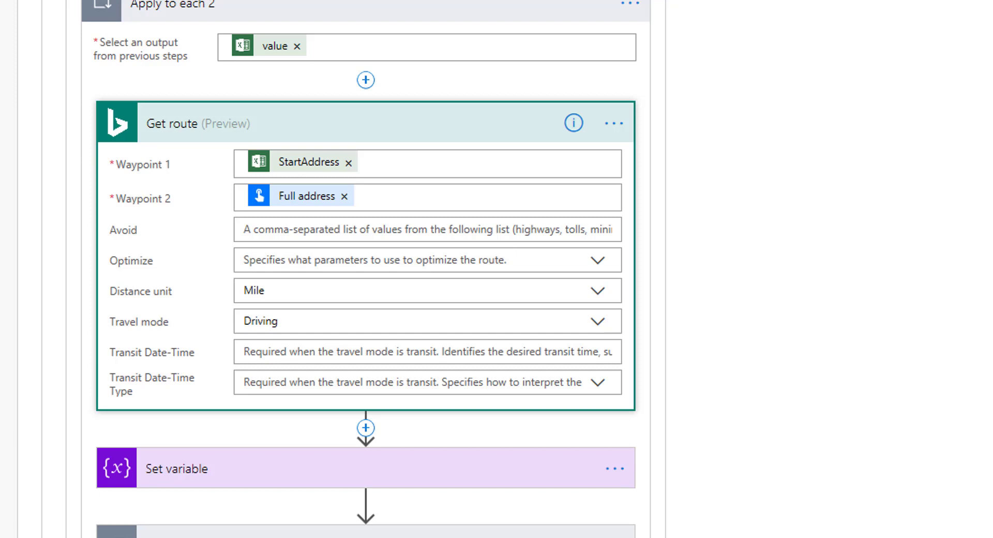
scroll(627, 456, "down", 2)
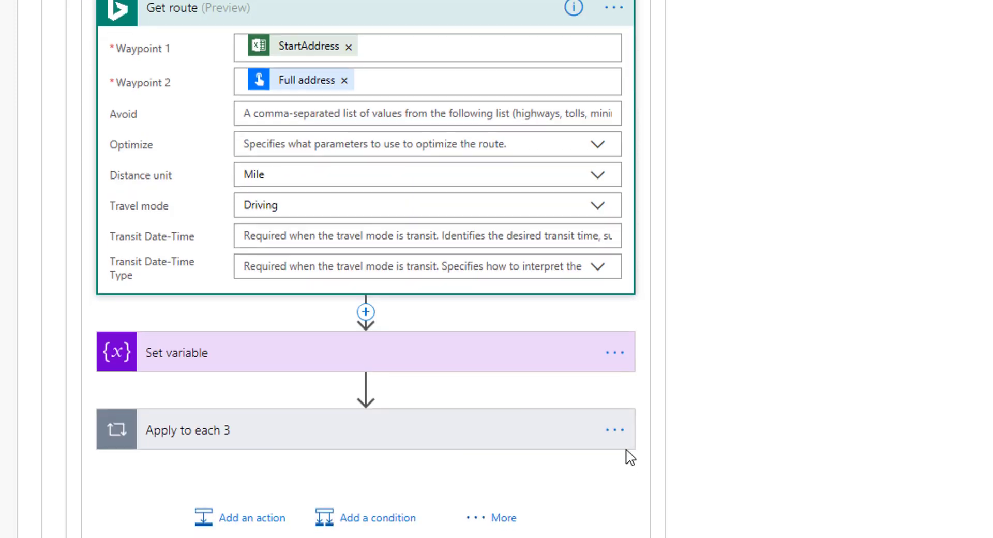
Expand Set variable, Apply to each 3 and its nested Update row 2 to review how the travel distance is stored
left_click(400, 357)
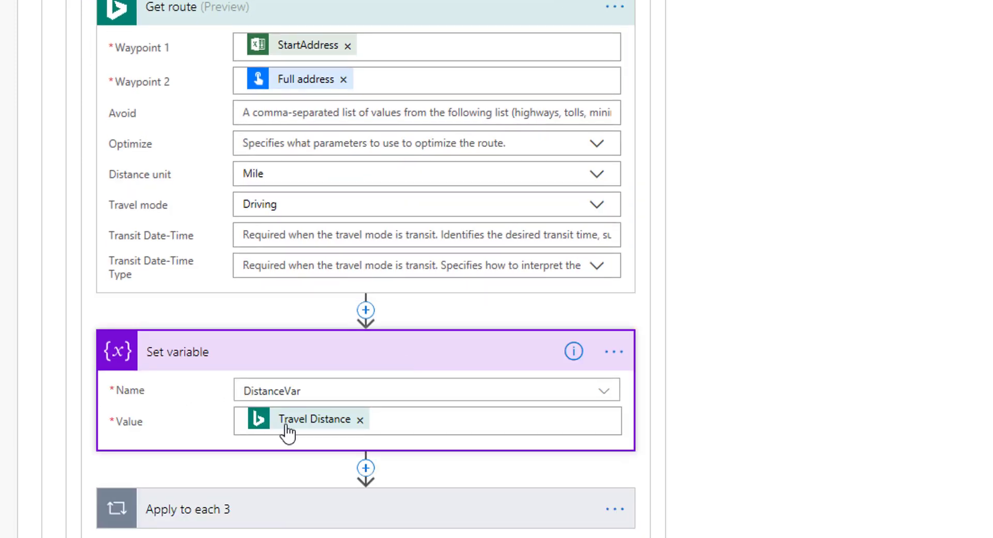
mouse_move(309, 434)
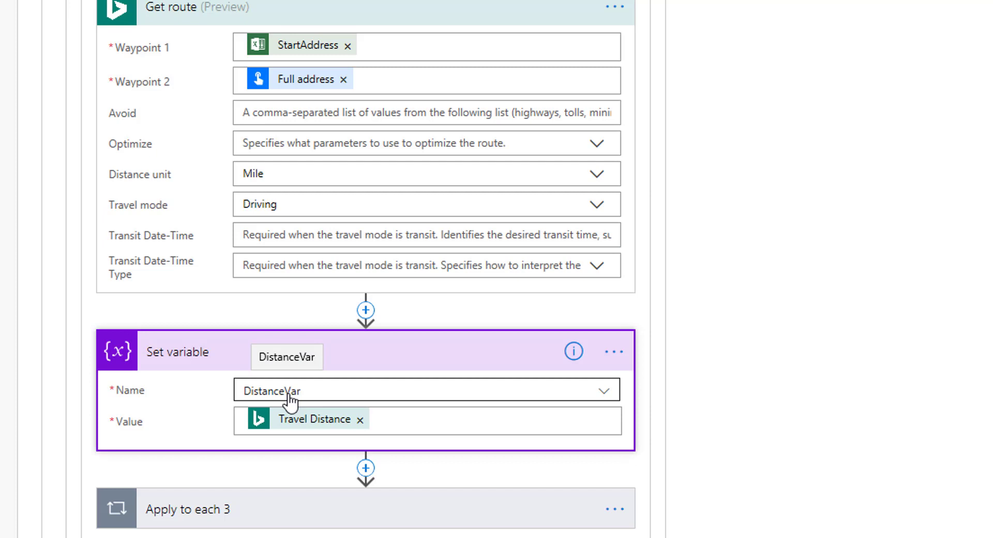
left_click(326, 504)
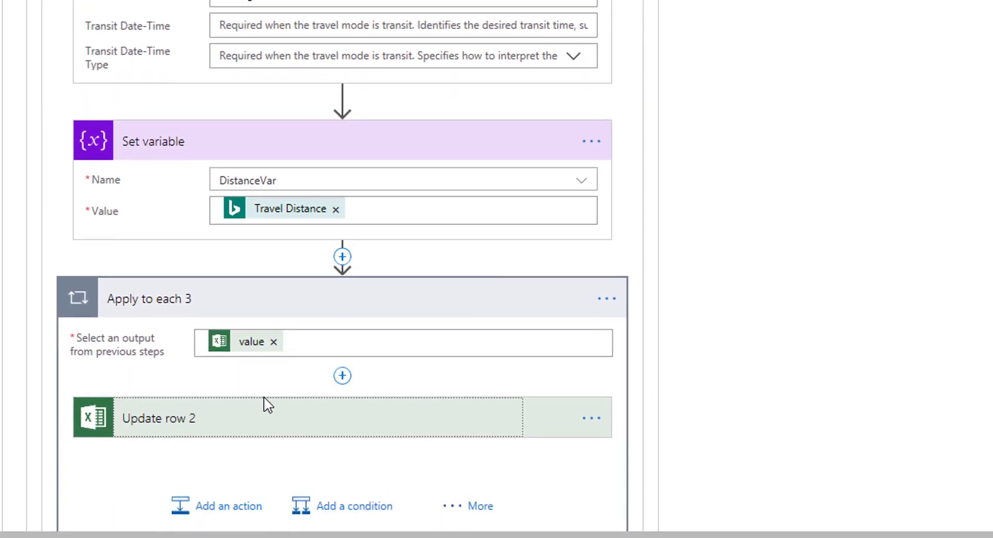
left_click(256, 420)
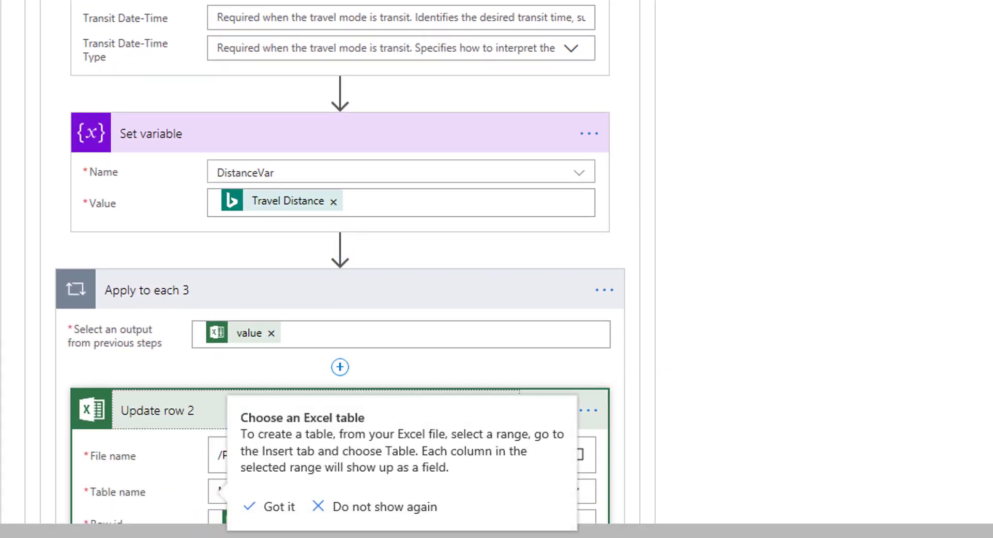
scroll(340, 269, "down", 5)
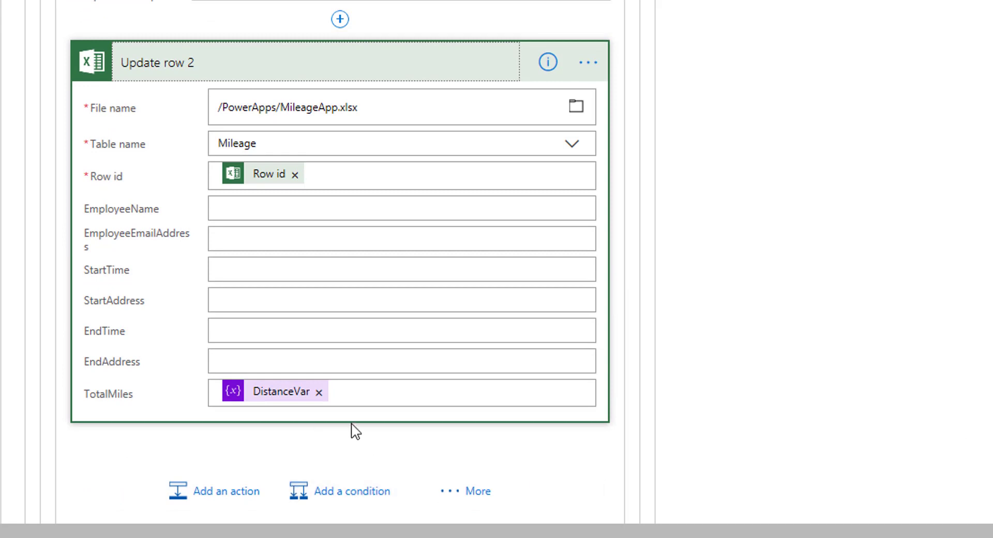
Look back over the Arrived flow, and switch to MileageApp.xlsx in Excel Online and the PowerApps folder in OneDrive
scroll(283, 406, "up", 8)
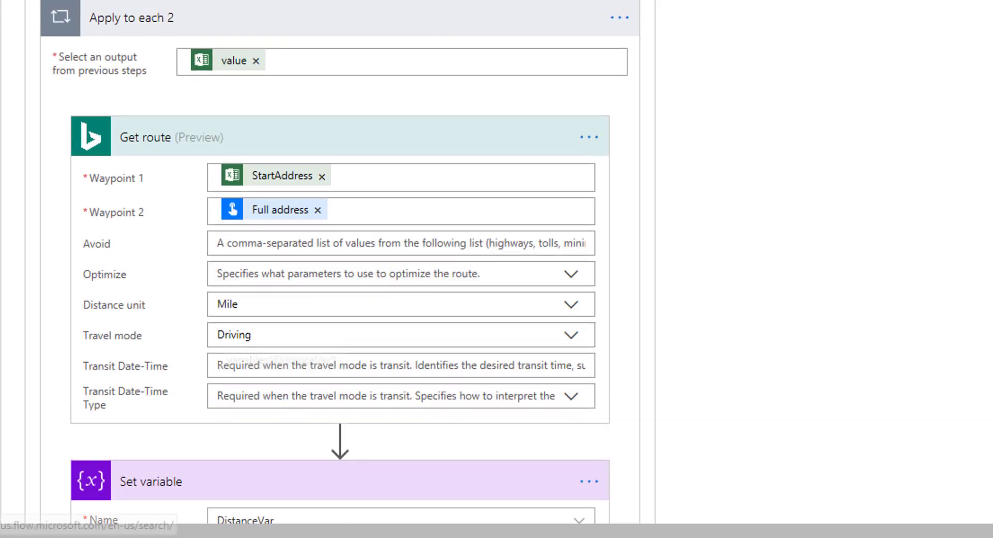
mouse_move(309, 8)
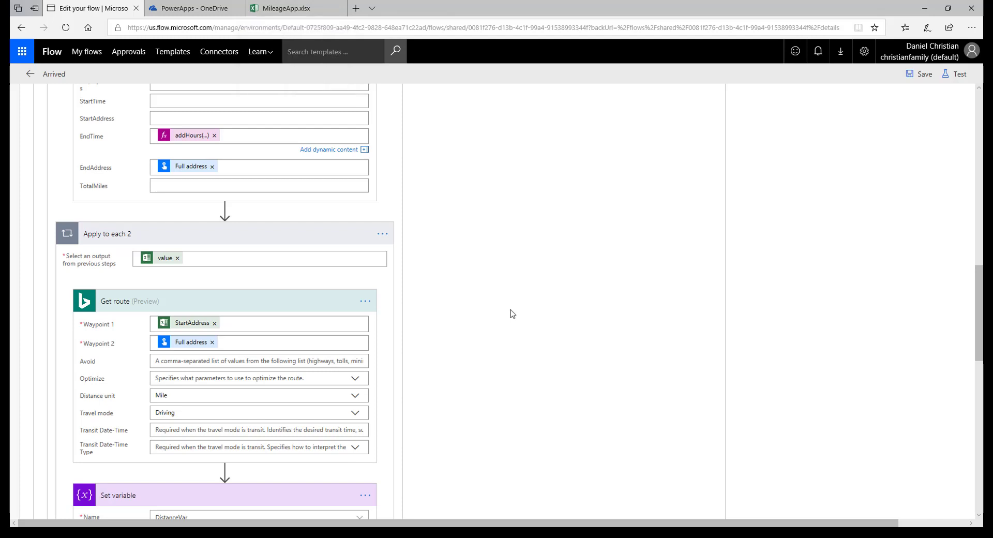
scroll(513, 315, "up", 10)
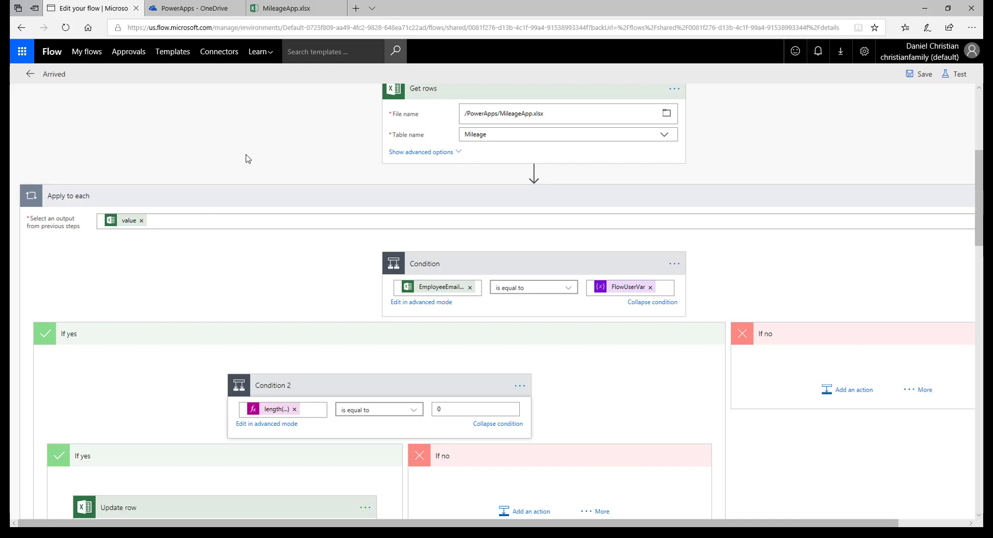
left_click(289, 9)
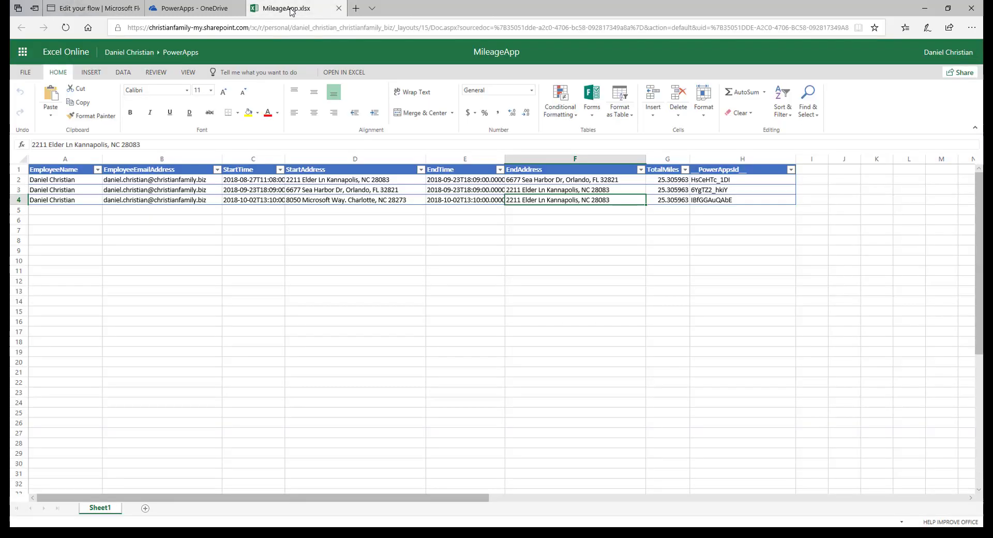
left_click(217, 8)
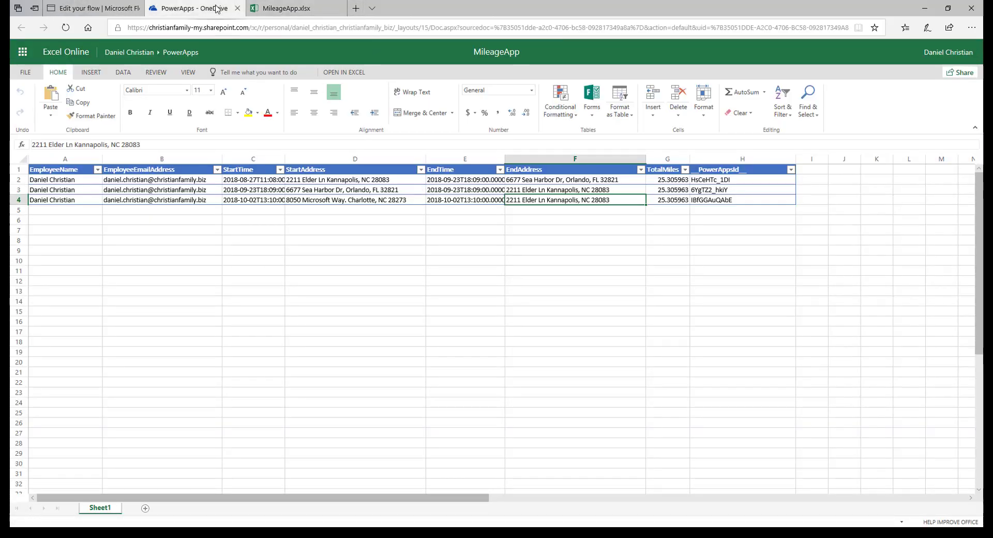
mouse_move(262, 286)
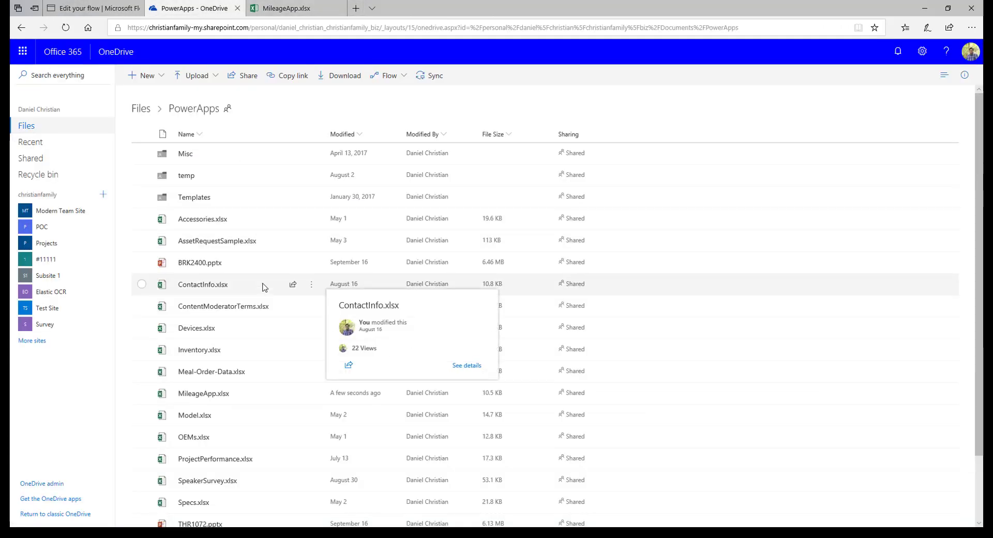